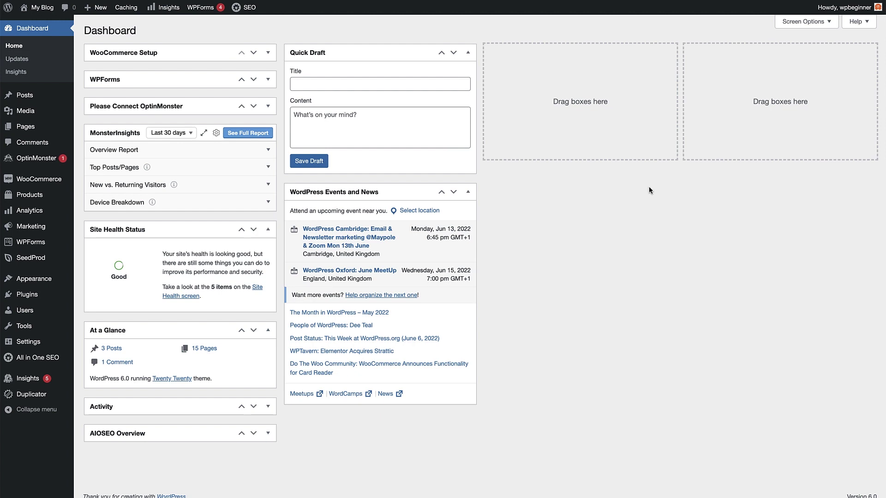
Search Add New plugins for 'wp mail smtp', then install and activate WP Mail SMTP by WPForms
mouse_move(48, 296)
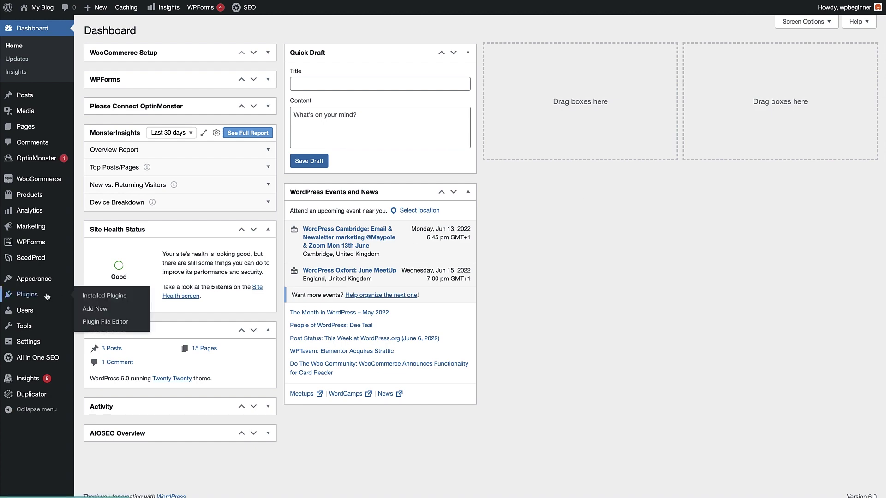
left_click(92, 312)
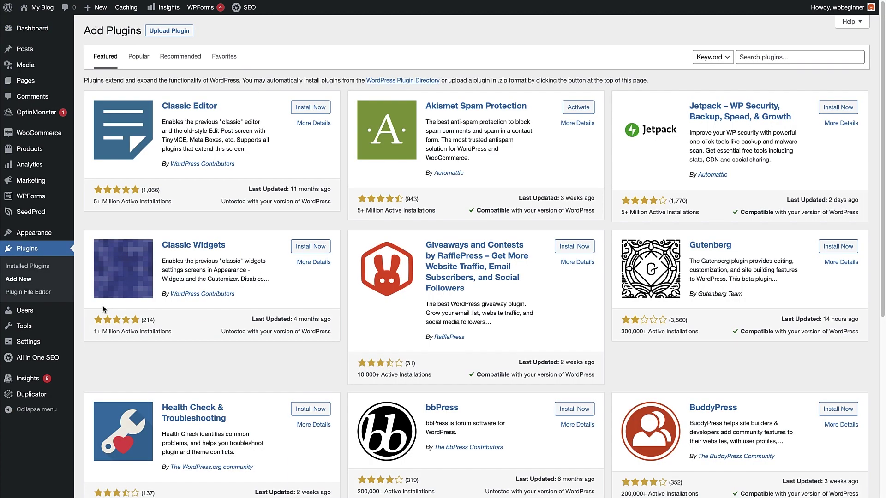
left_click(771, 59)
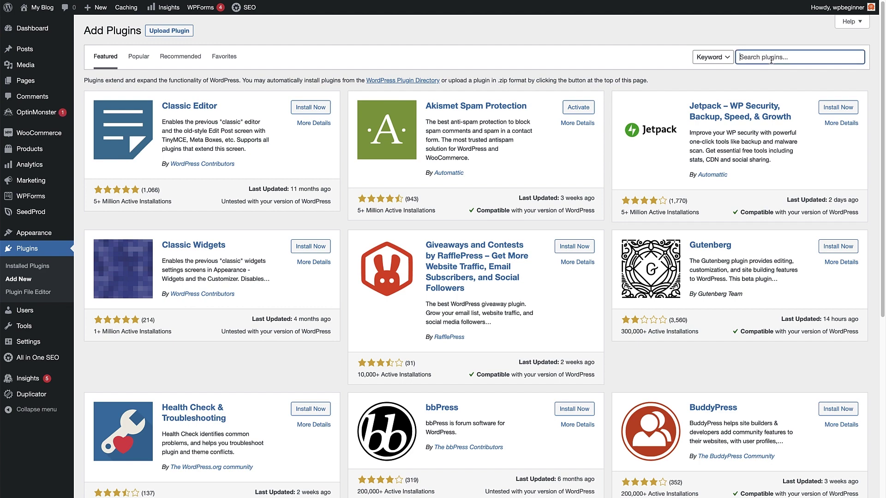
type("wp mail smtp")
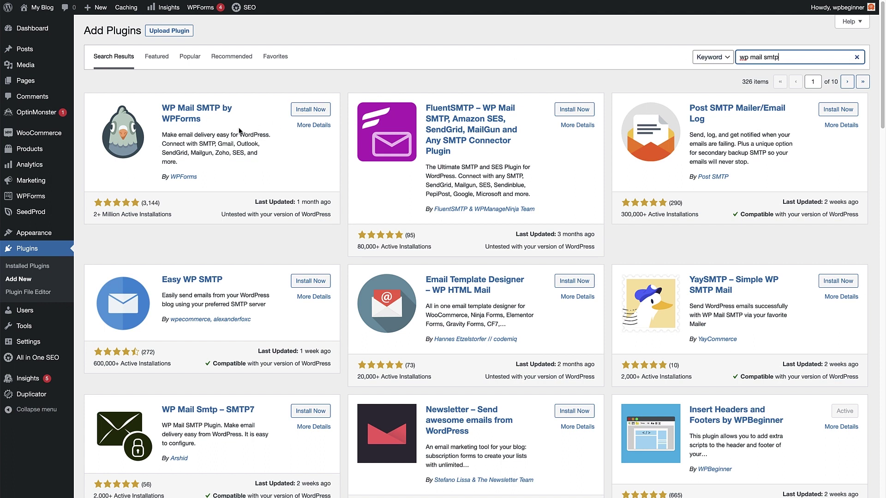
left_click(311, 110)
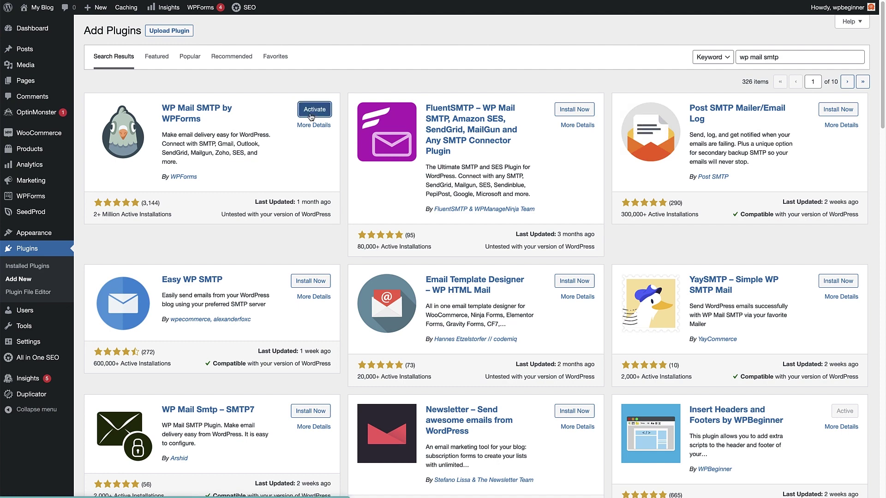
left_click(311, 114)
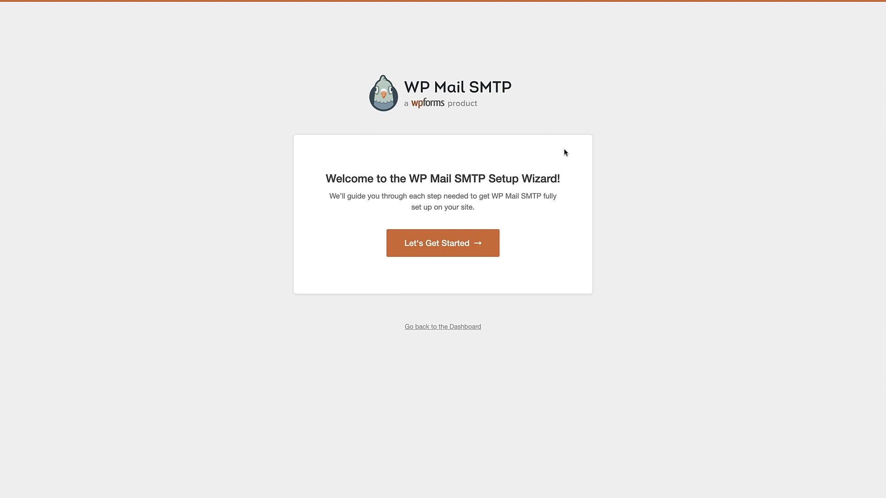
Start the setup wizard, save Google / Gmail as the mailer, and accept the Gmail limitations notice
left_click(462, 244)
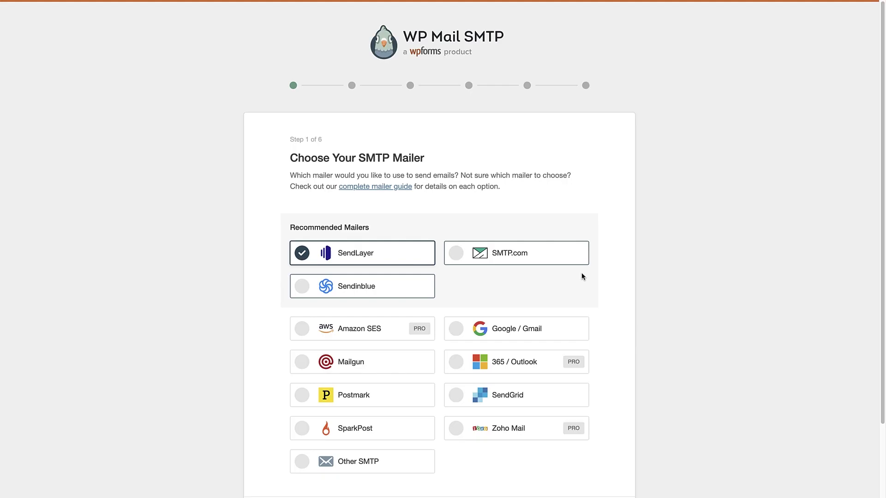
left_click(455, 332)
scroll(671, 403, "down", 2)
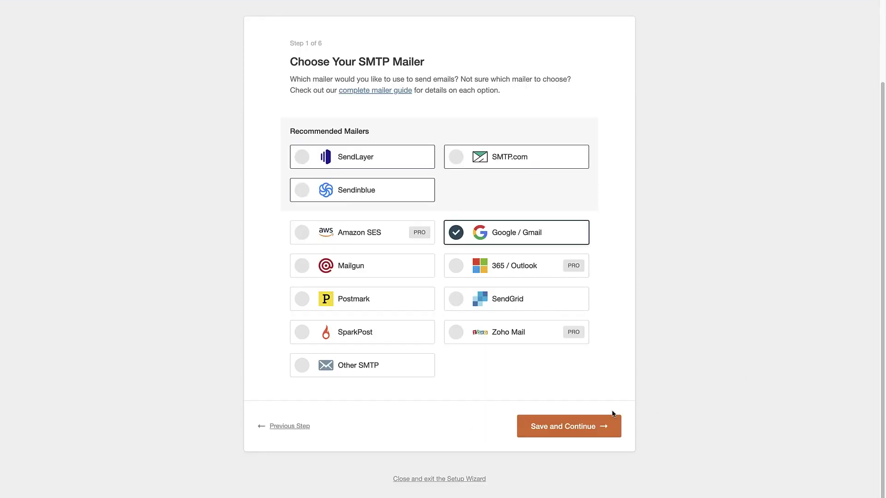
left_click(577, 423)
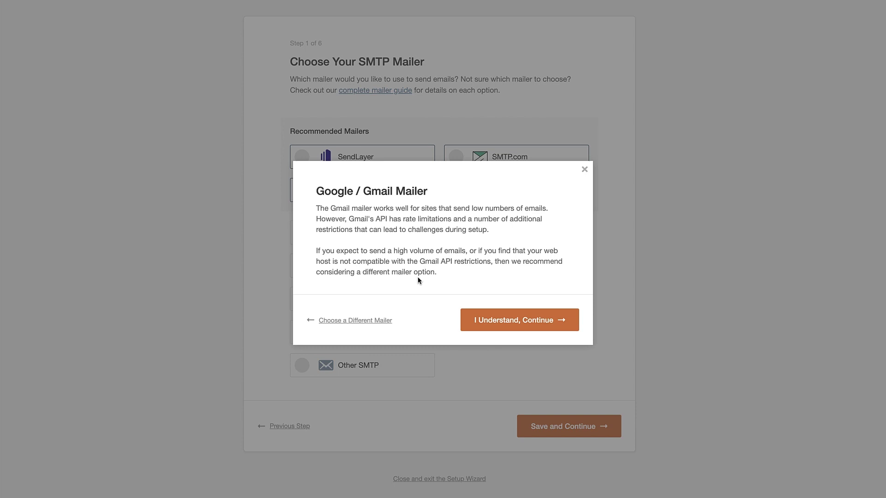
left_click(497, 322)
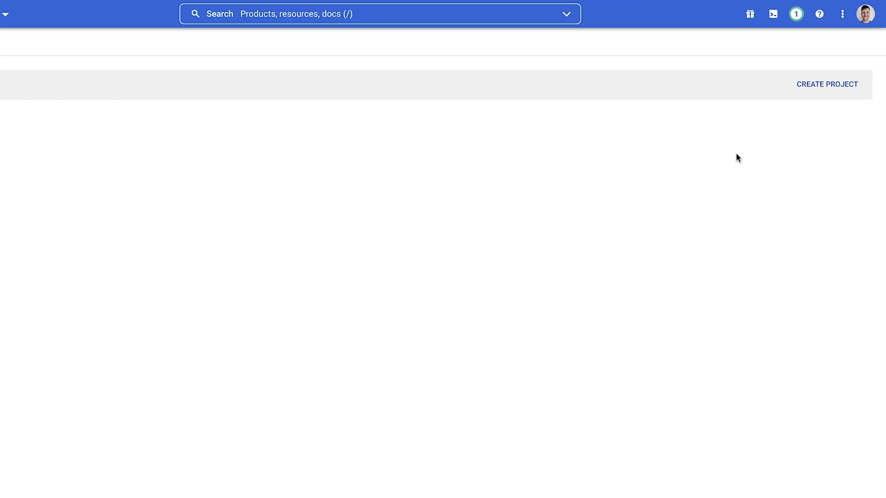
Create a new Google Cloud project named 'WP Mail SMTP'
left_click(817, 87)
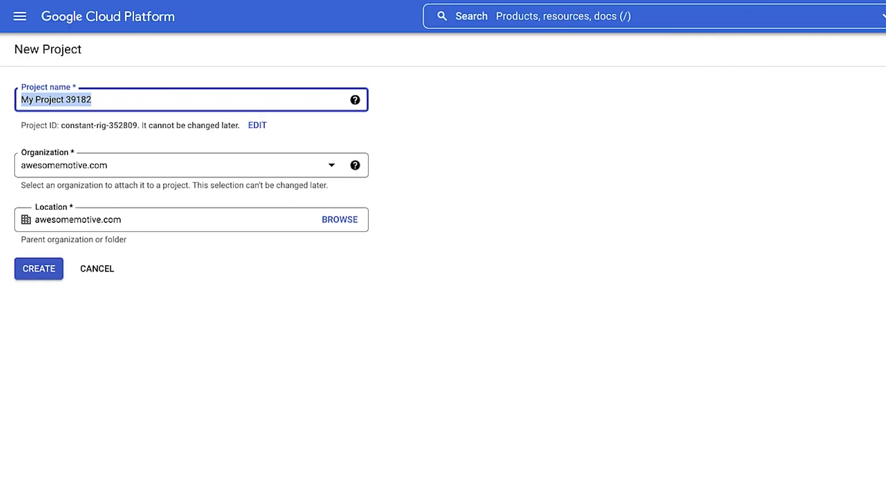
type("WP Mail SMTP")
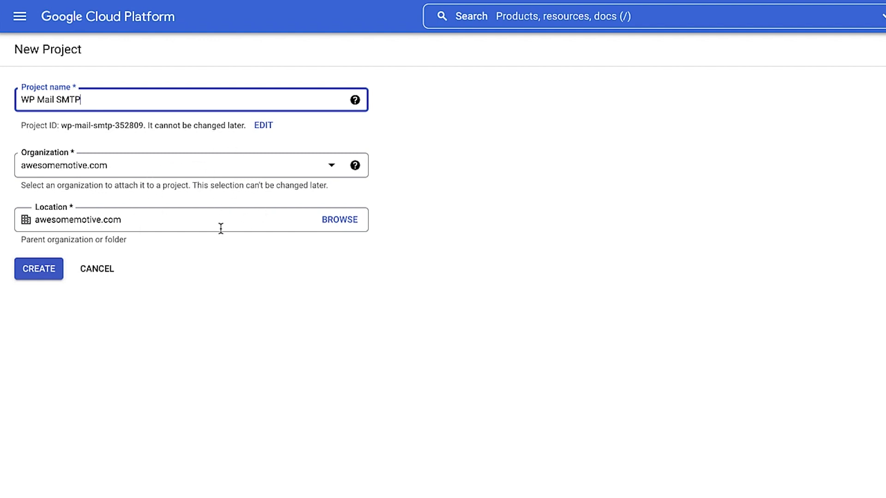
left_click(49, 274)
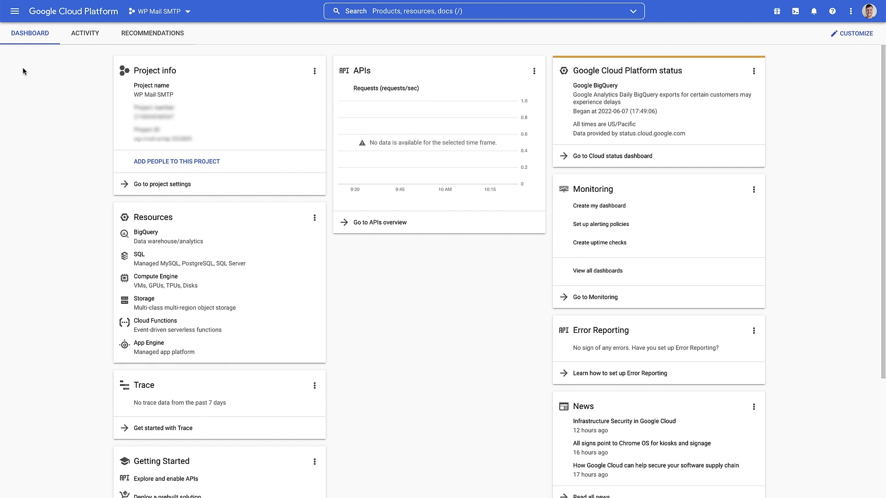
Search the APIs & Services library for 'gmail' and enable the Gmail API
left_click(11, 16)
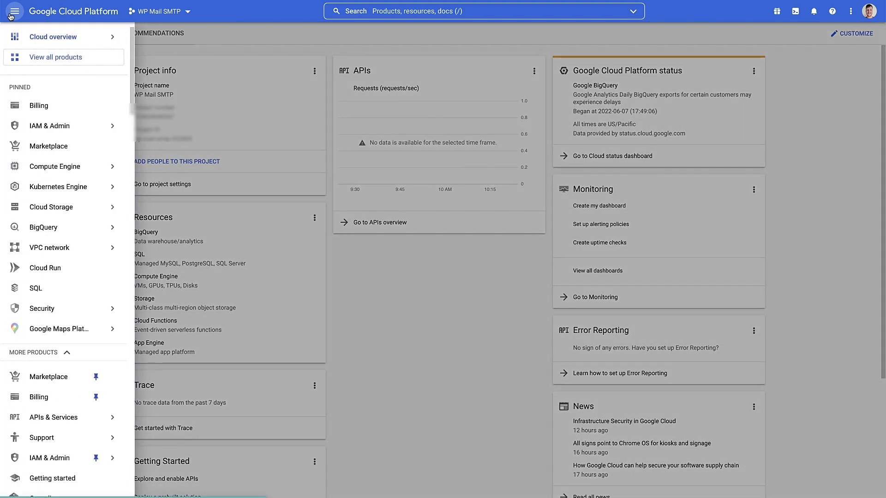
left_click(79, 420)
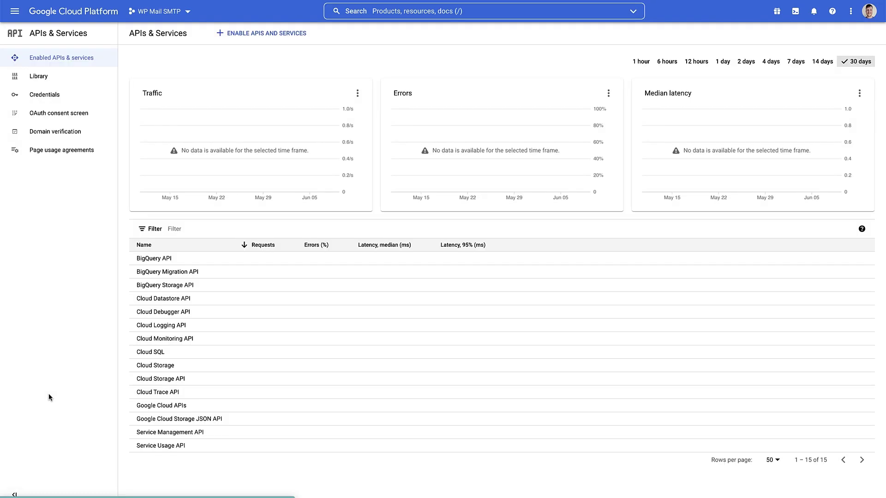
left_click(254, 34)
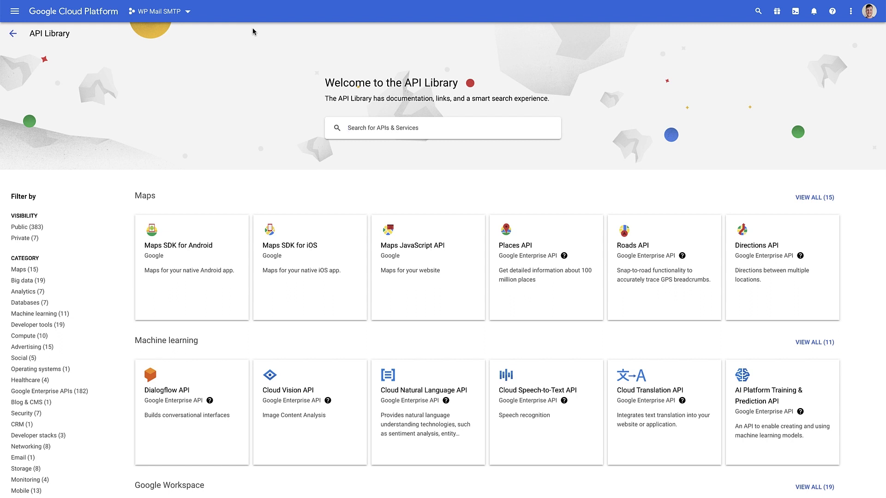
type("gmail")
key("Return")
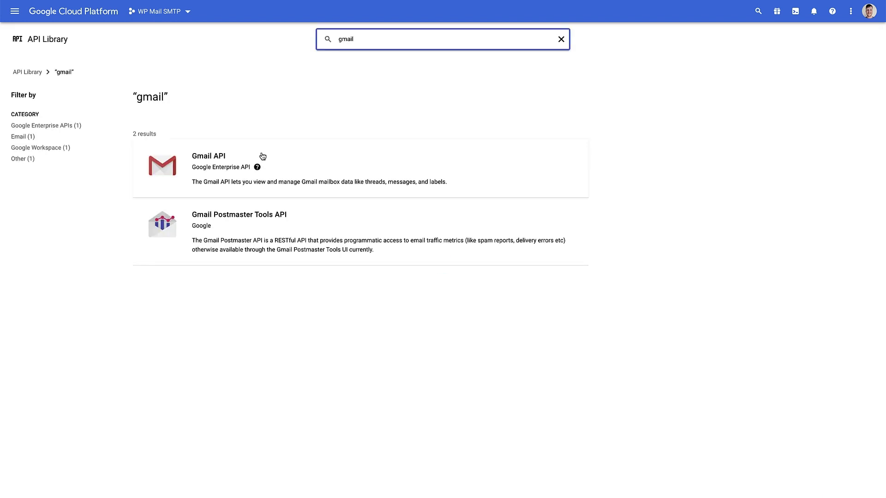
left_click(218, 169)
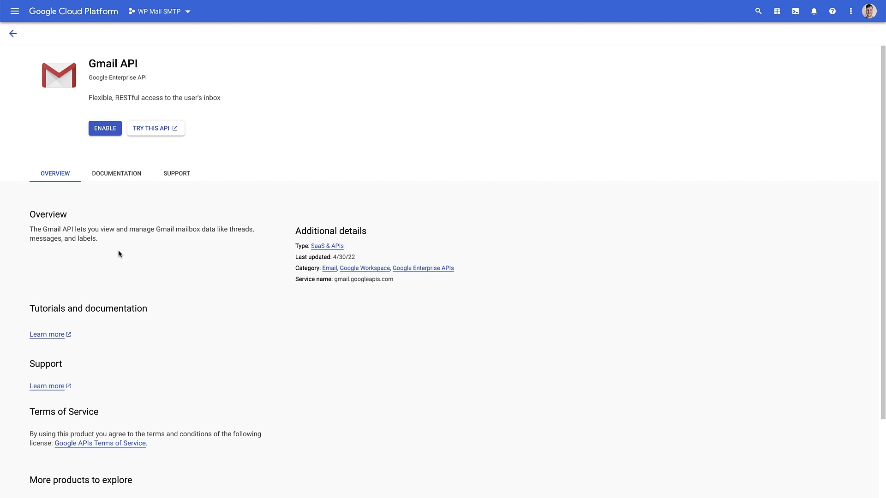
left_click(106, 129)
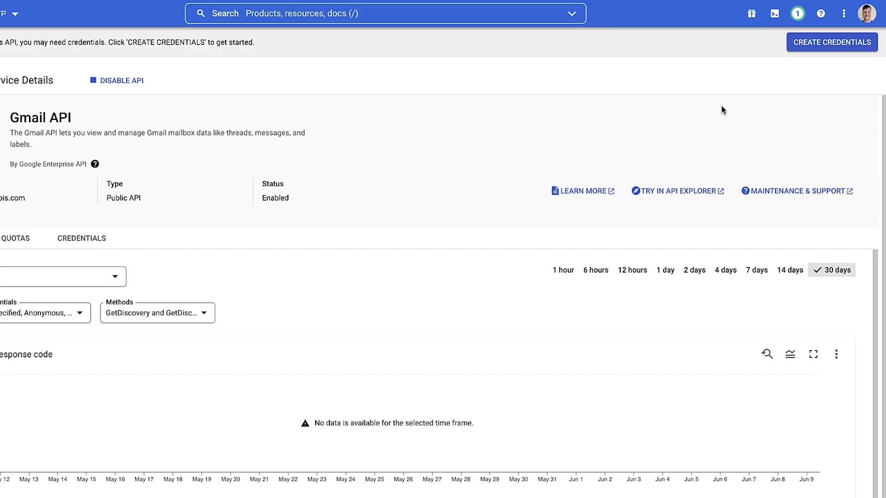
Start creating Gmail API credentials for accessing user data
left_click(820, 46)
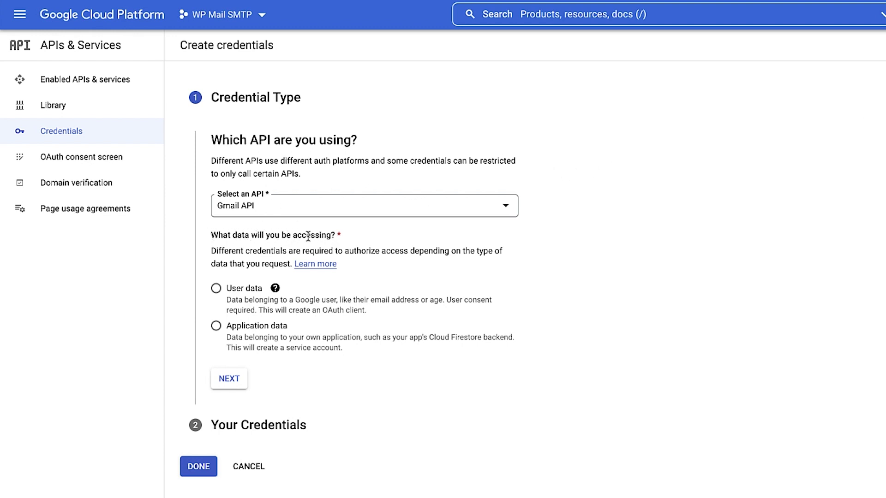
left_click(216, 289)
left_click(229, 379)
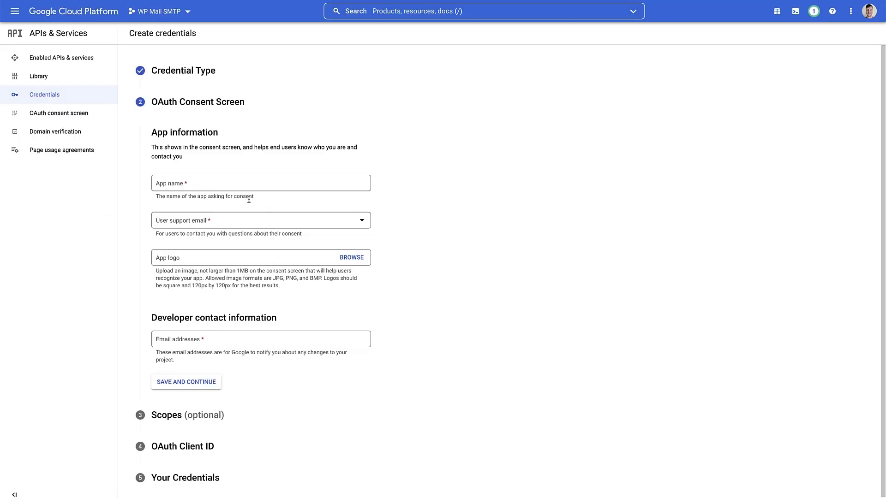
Name the app 'WP Mail SMTP', choose the account's support email, add the developer contact email, and save
left_click(173, 182)
type("WP Mail SMTP")
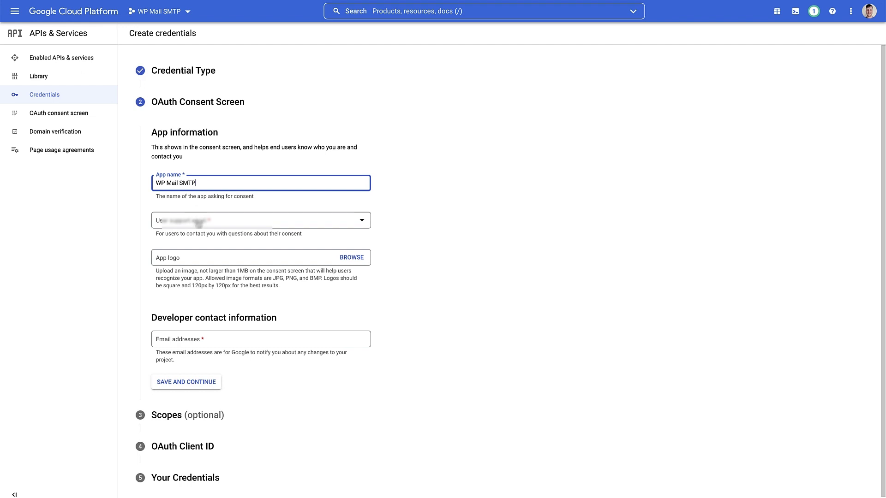
left_click(199, 222)
left_click(198, 229)
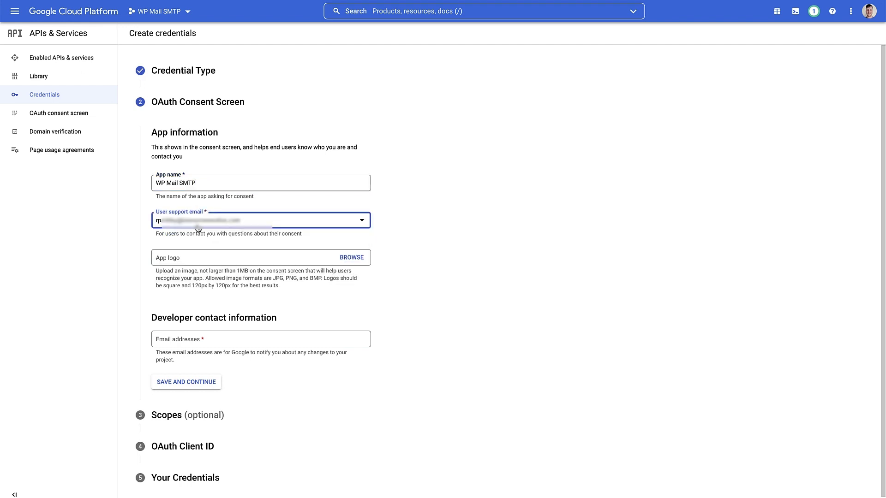
left_click(198, 232)
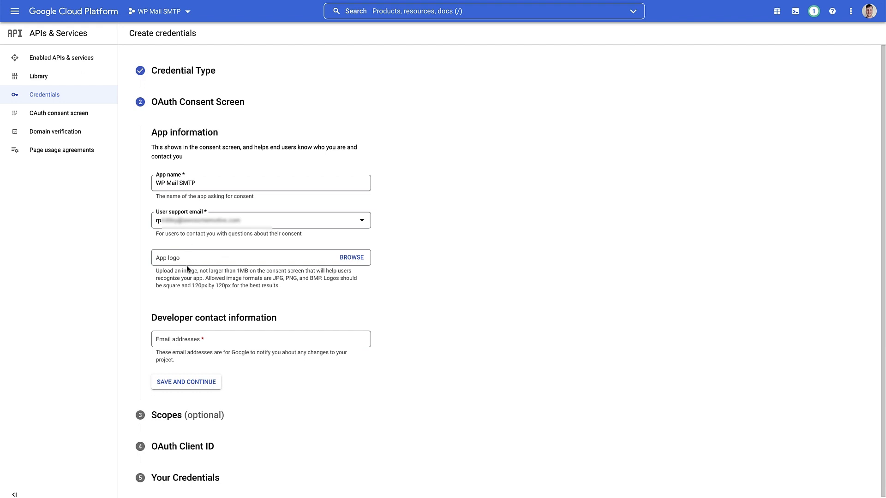
left_click(172, 340)
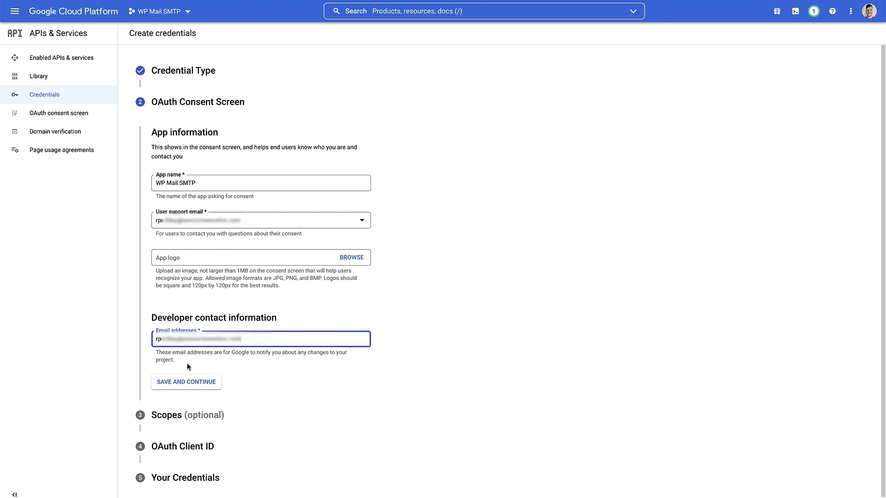
left_click(184, 382)
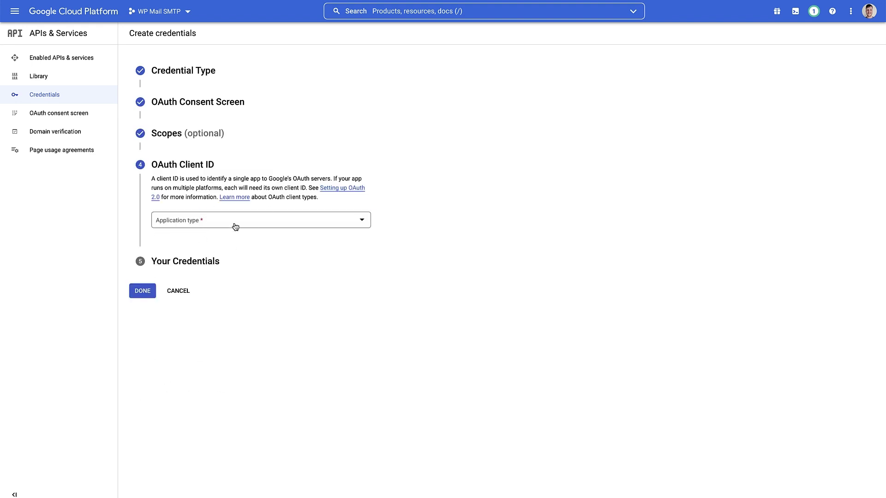
Set the OAuth client's application type to Web application
left_click(235, 227)
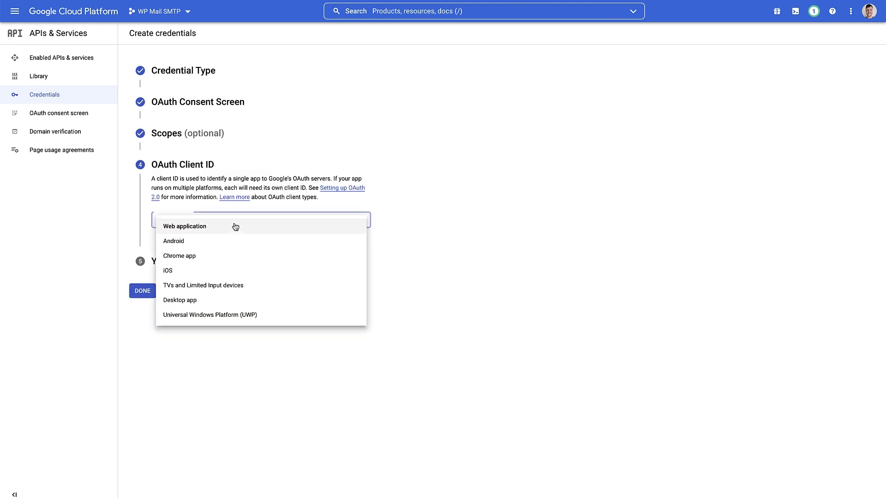
left_click(197, 226)
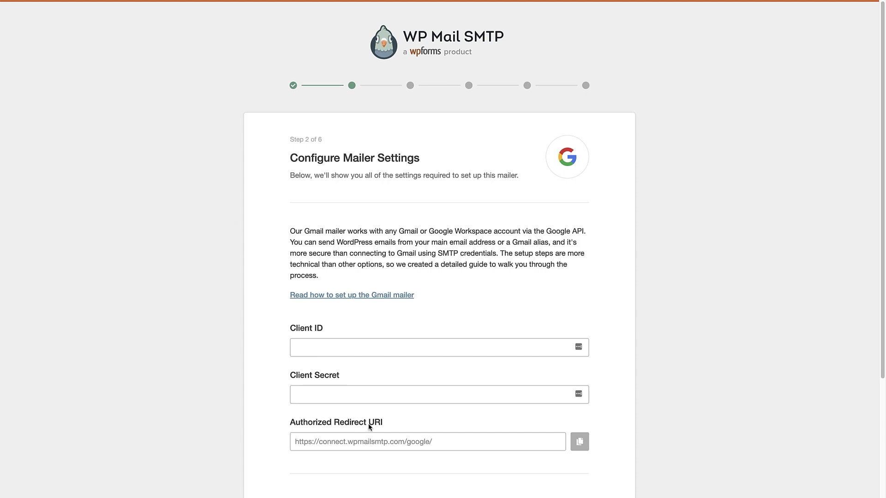
left_click(578, 445)
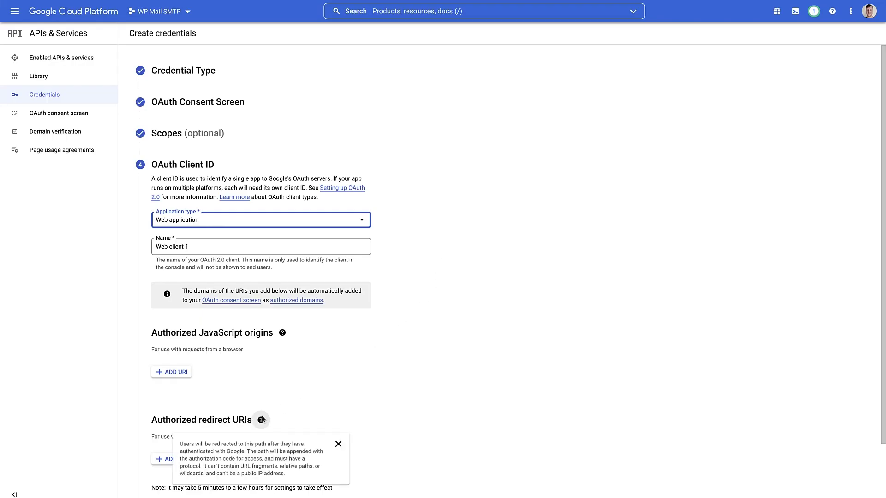
left_click(174, 460)
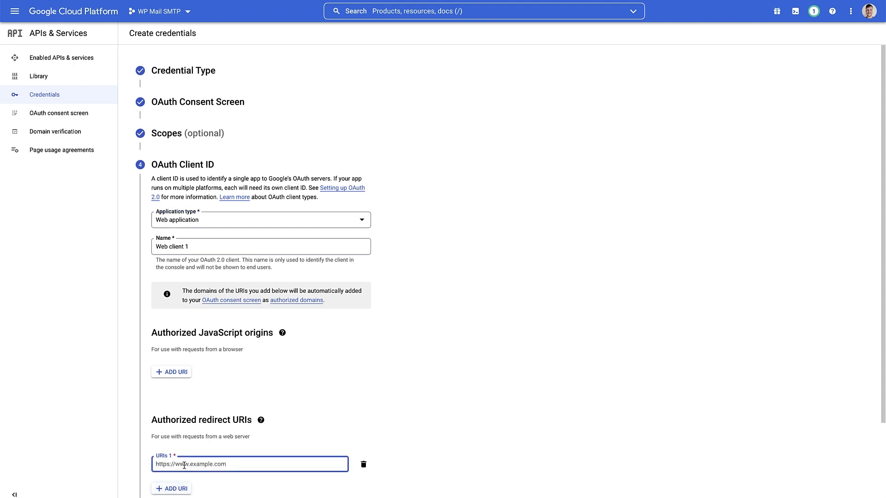
key("ctrl+v")
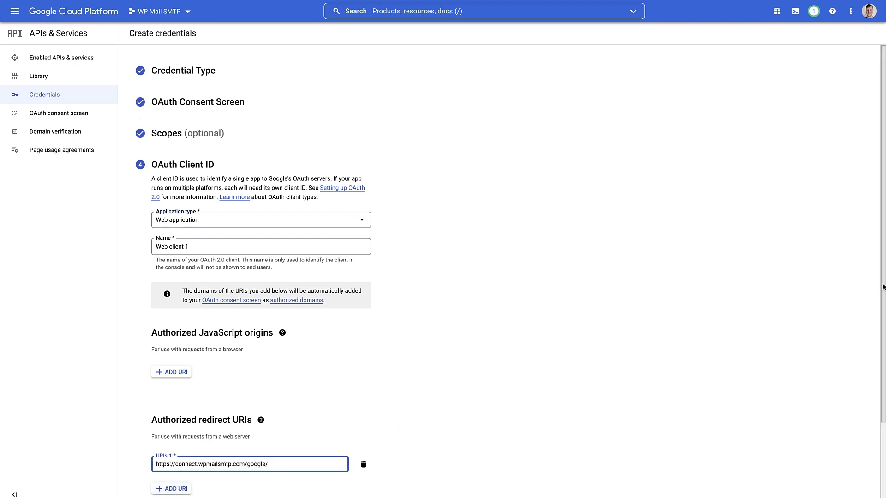
scroll(875, 323, "down", 3)
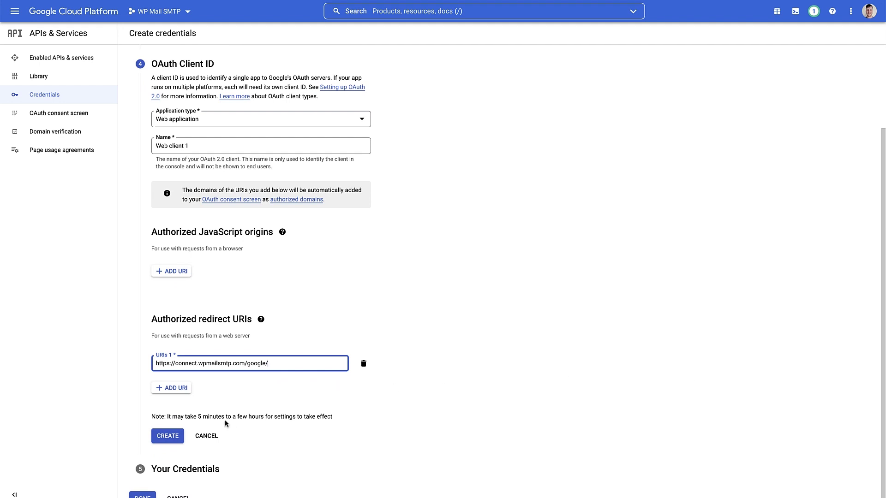
left_click(173, 438)
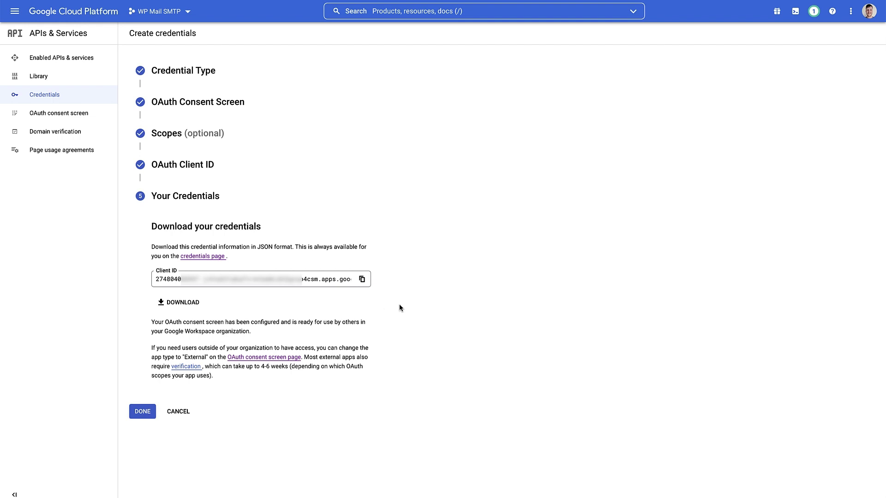
Finish the credentials wizard, then make the consent screen External with In production publishing status
left_click(142, 416)
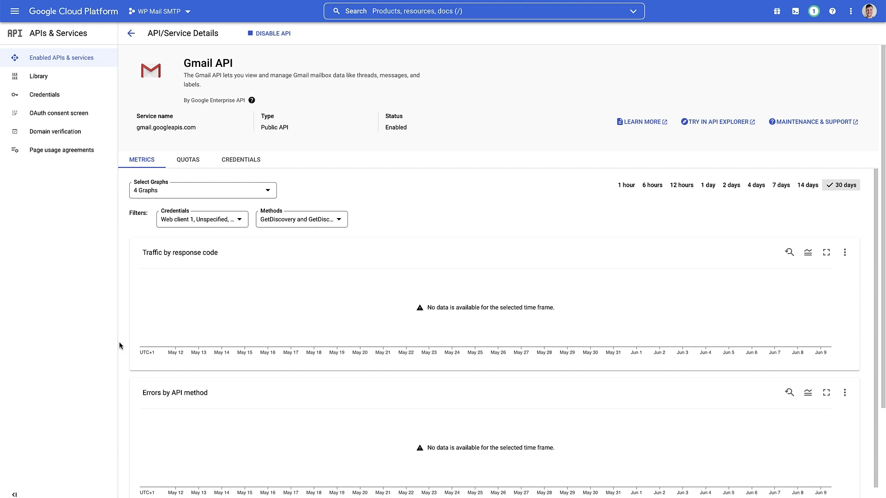
left_click(60, 123)
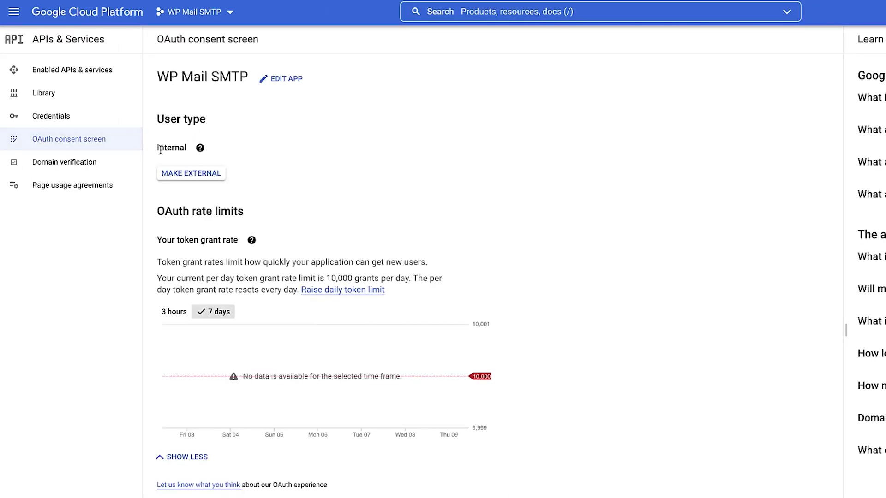
left_click(186, 178)
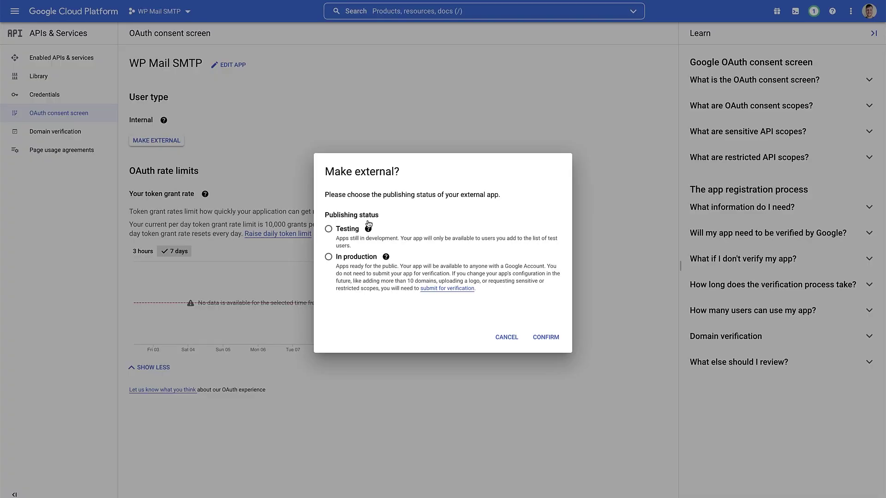
left_click(329, 257)
left_click(548, 338)
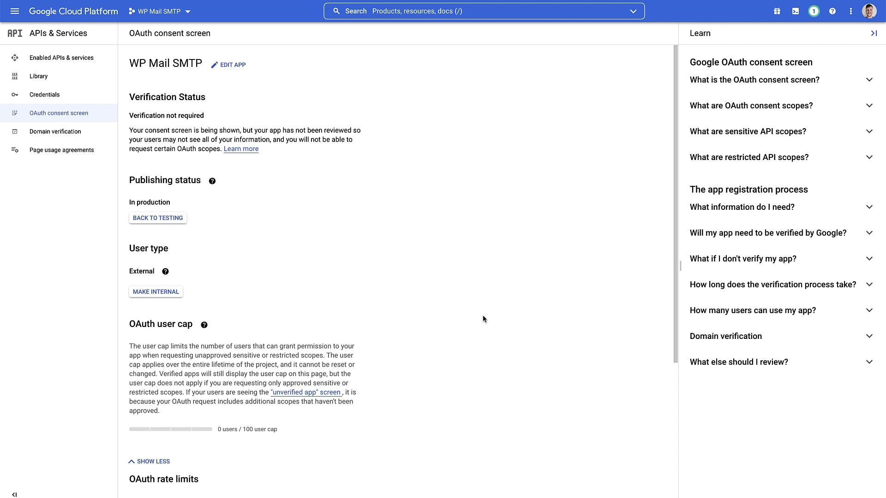
Open Web client 1's details from the Credentials list
left_click(67, 94)
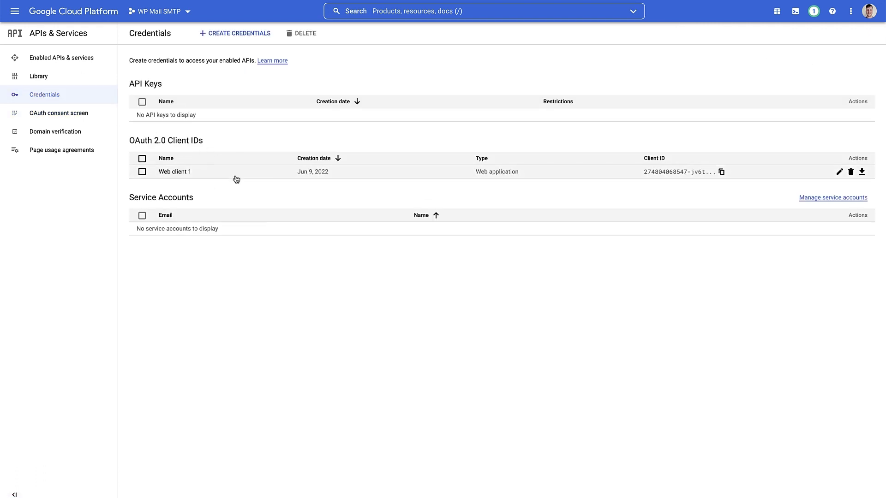
left_click(839, 171)
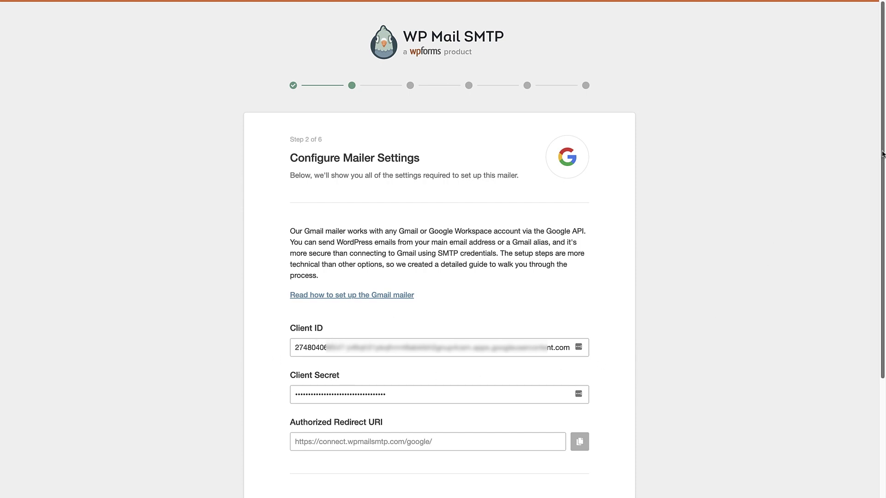
Connect the site to Google and sign in with the listed Google account to authorize Gmail sending
left_click_drag(882, 154, 857, 290)
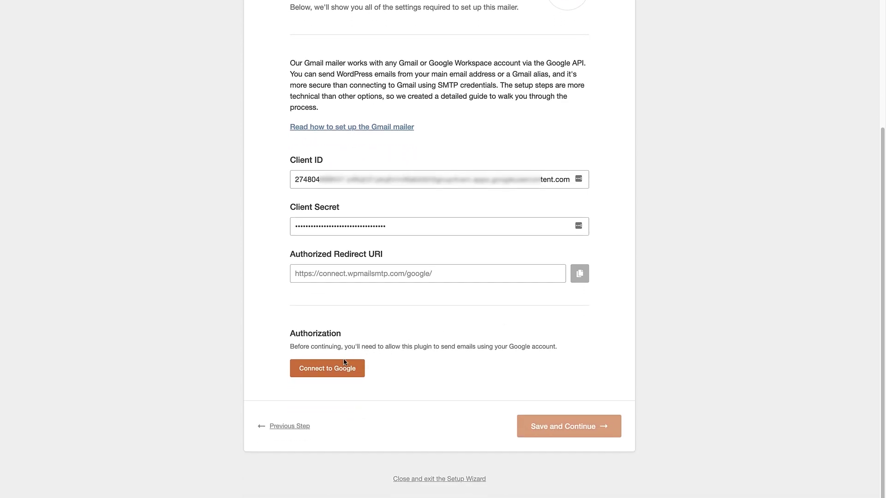
left_click(327, 371)
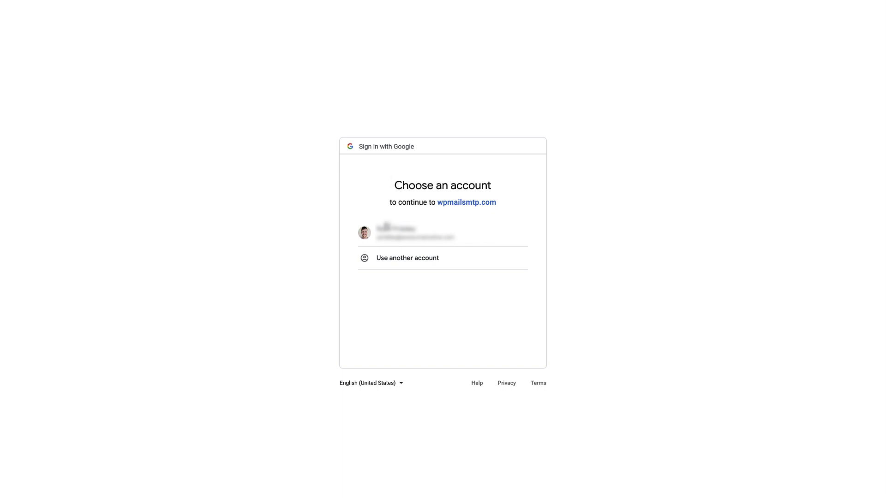
left_click(387, 229)
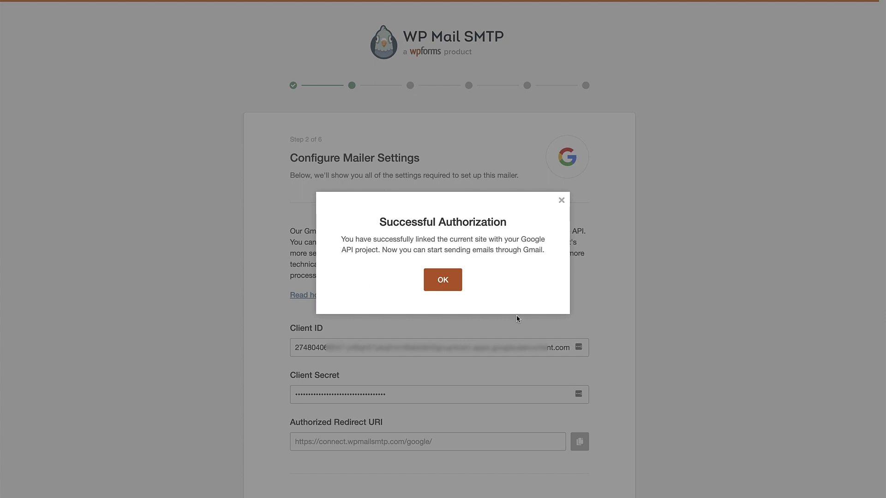
Dismiss the Successful Authorization message and save the Gmail mailer settings to reach Step 3
left_click(440, 280)
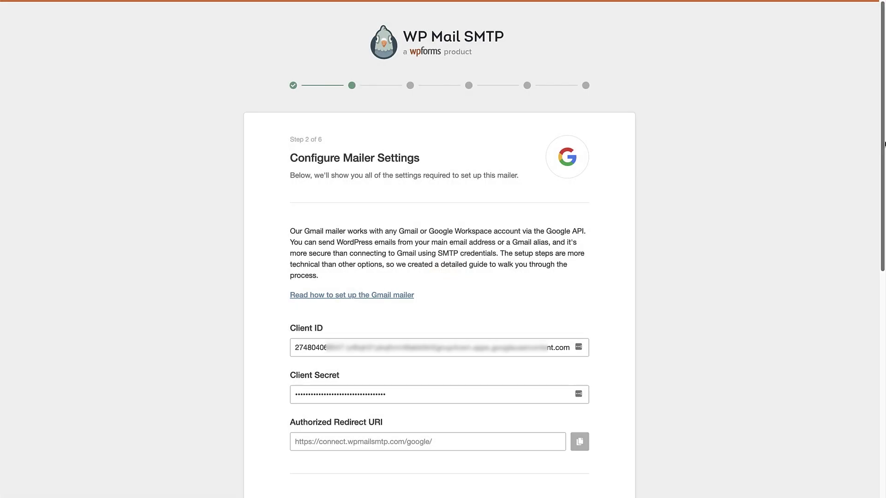
left_click_drag(884, 141, 864, 363)
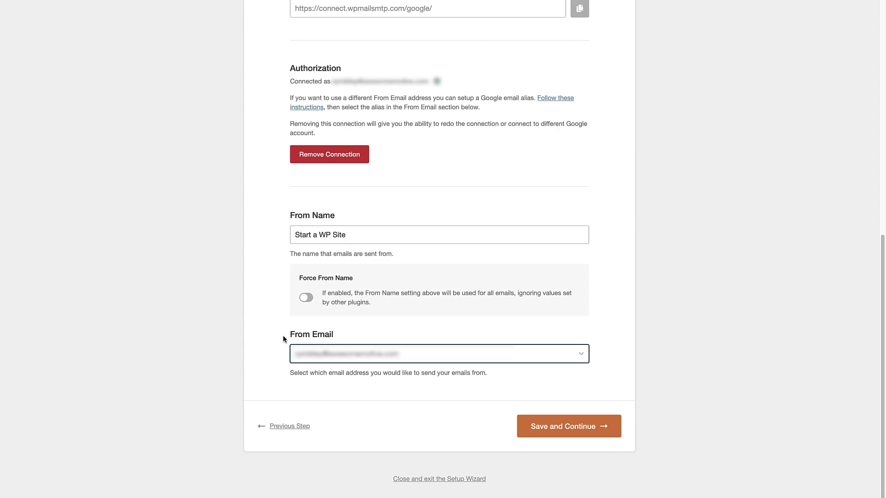
left_click(546, 429)
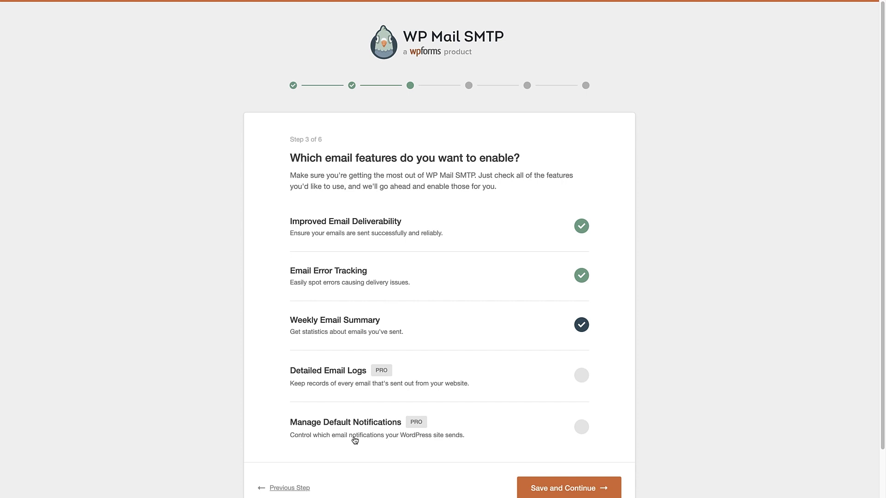
Keep Deliverability, Error Tracking and Weekly Email Summary checked and continue through the remaining wizard steps
left_click(544, 489)
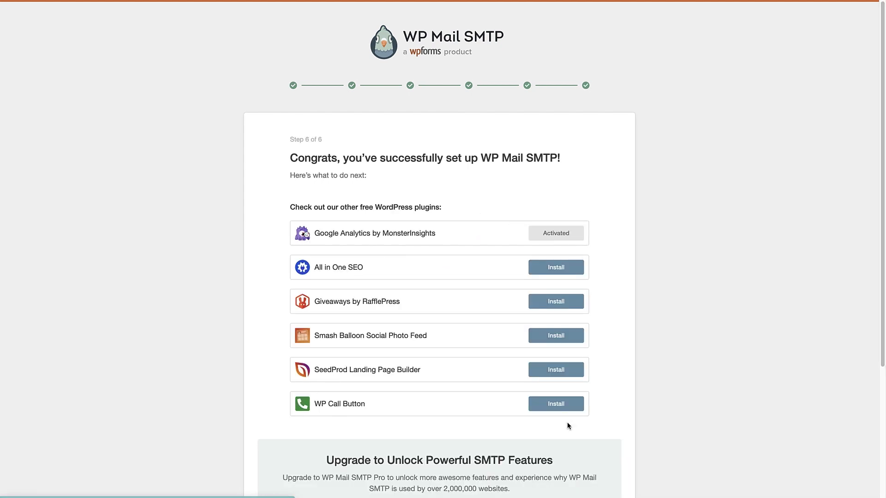
scroll(864, 310, "down", 3)
scroll(862, 323, "down", 2)
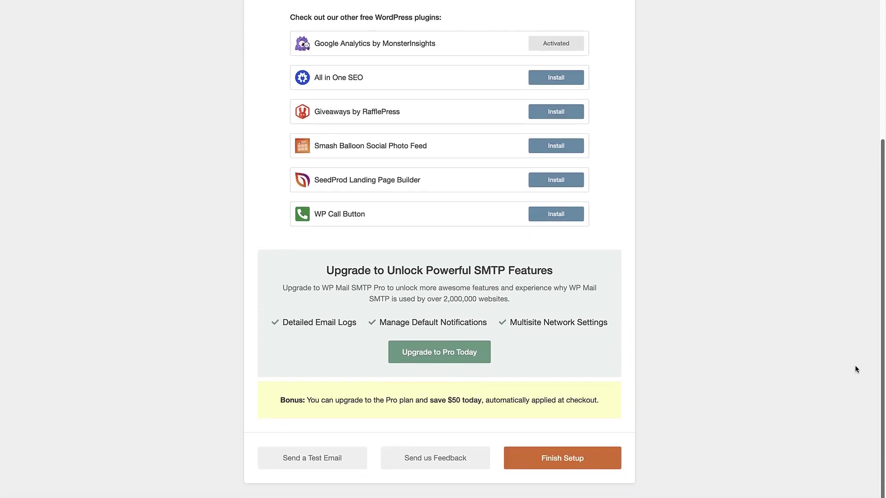
left_click(569, 460)
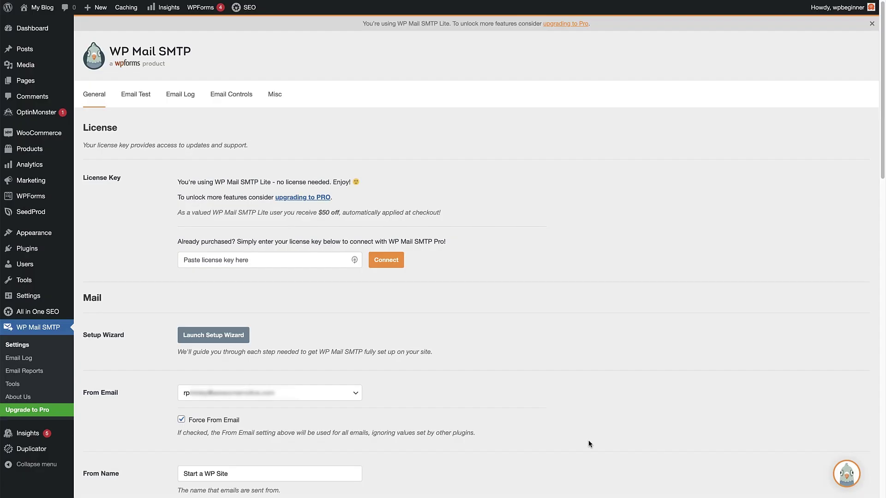